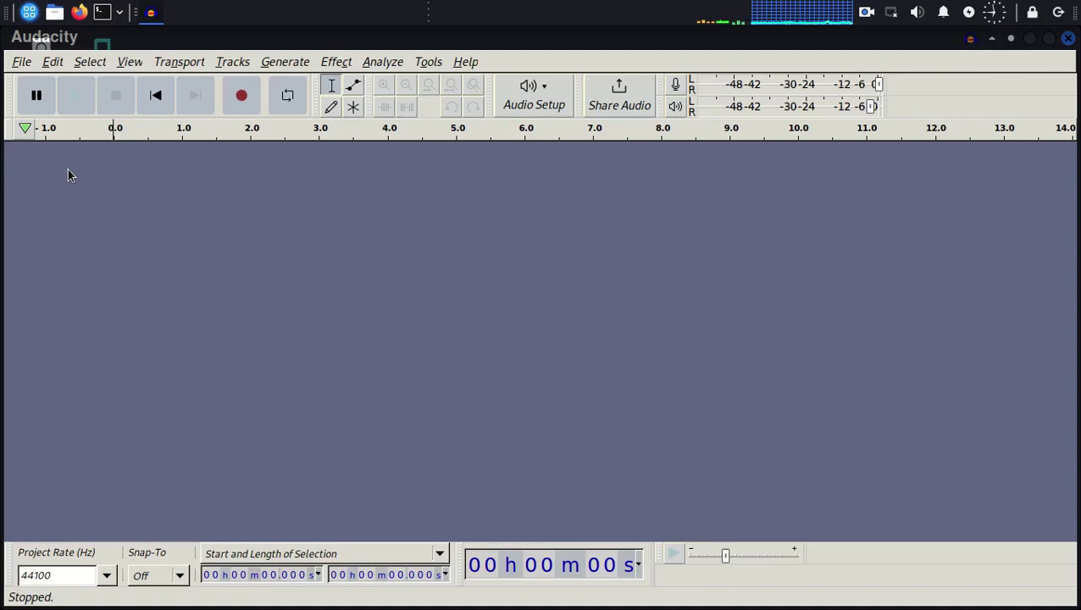
Import the audio file 2.mp3 from the Desktop folder into the project.
{"action": "left_click", "coordinate": [20, 64]}
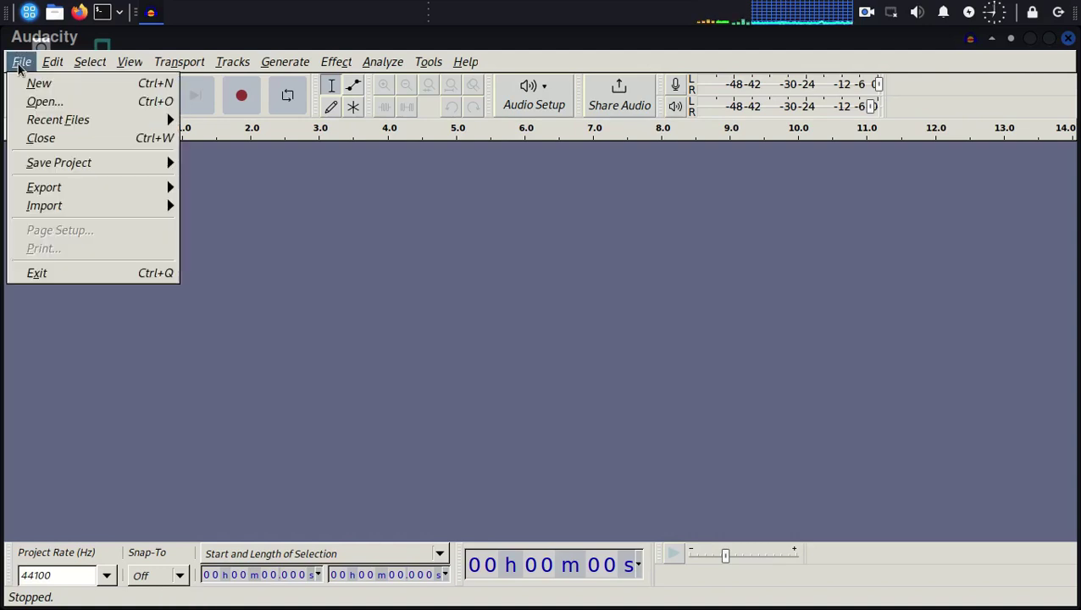
{"action": "mouse_move", "coordinate": [56, 193]}
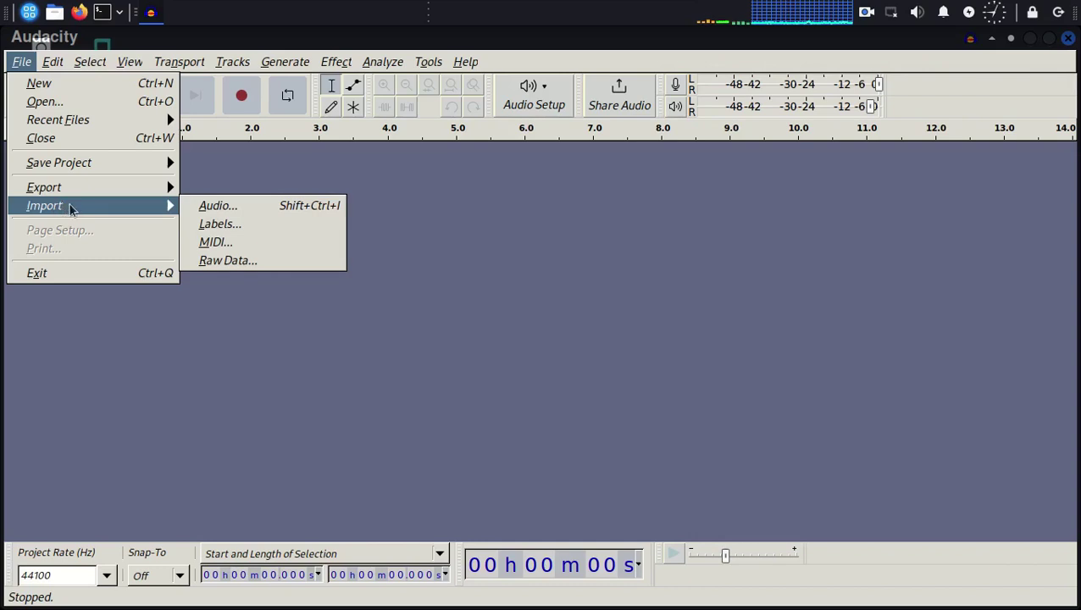
{"action": "left_click", "coordinate": [214, 208]}
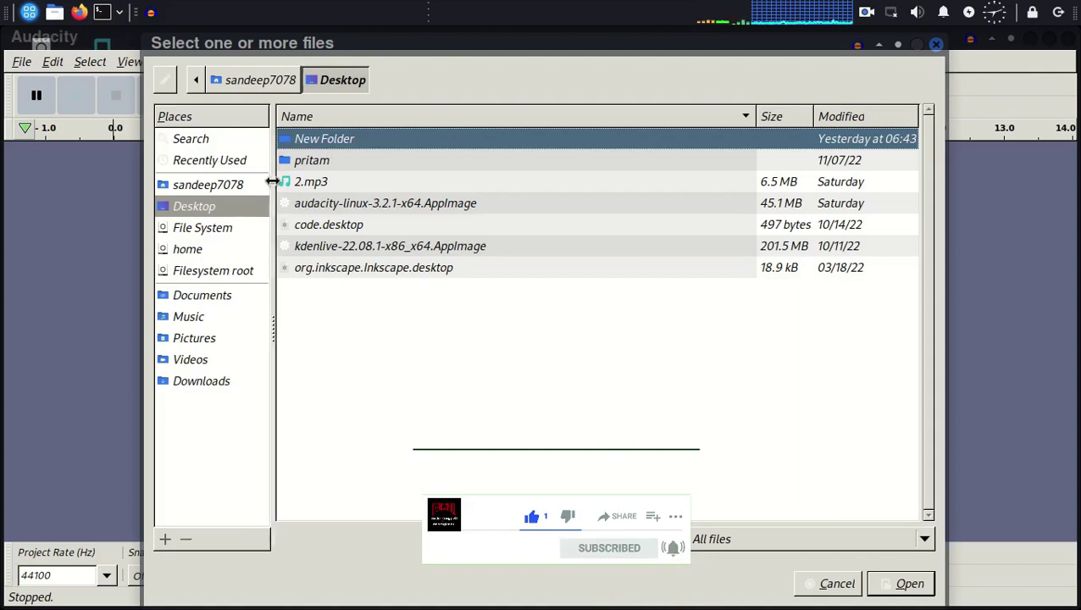
{"action": "left_click", "coordinate": [308, 185]}
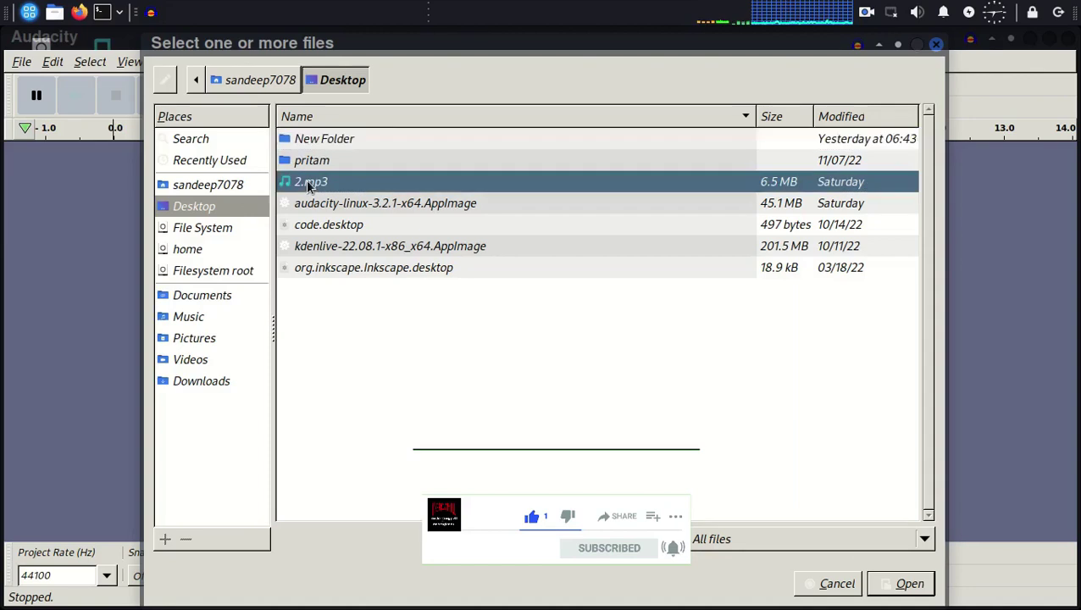
{"action": "left_click", "coordinate": [892, 590]}
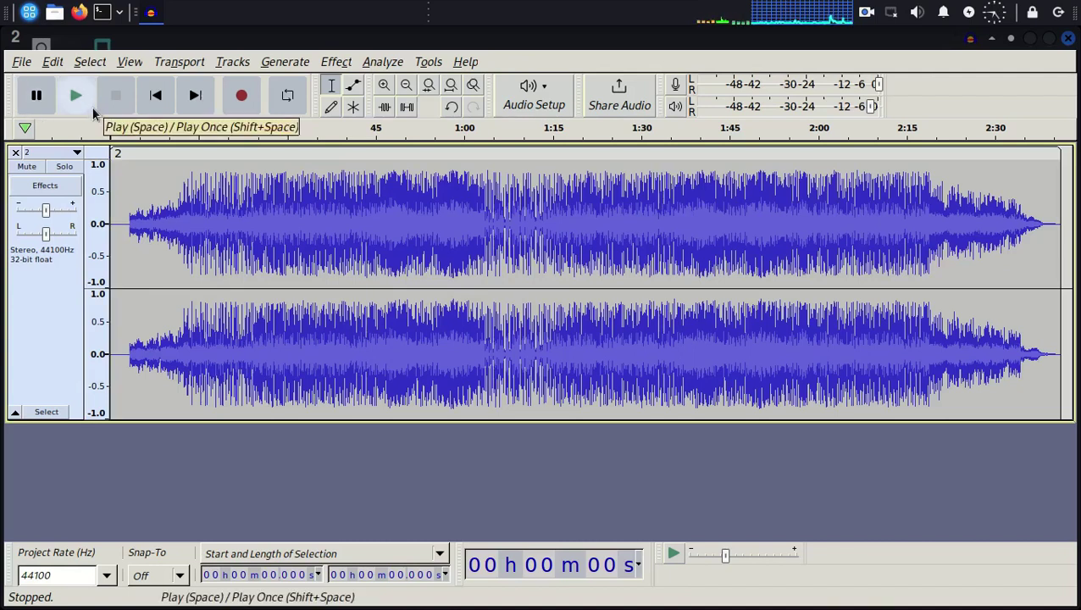
Play the imported track from the start while adjusting the system volume, and pause it at about 30 seconds.
{"action": "left_click", "coordinate": [77, 95]}
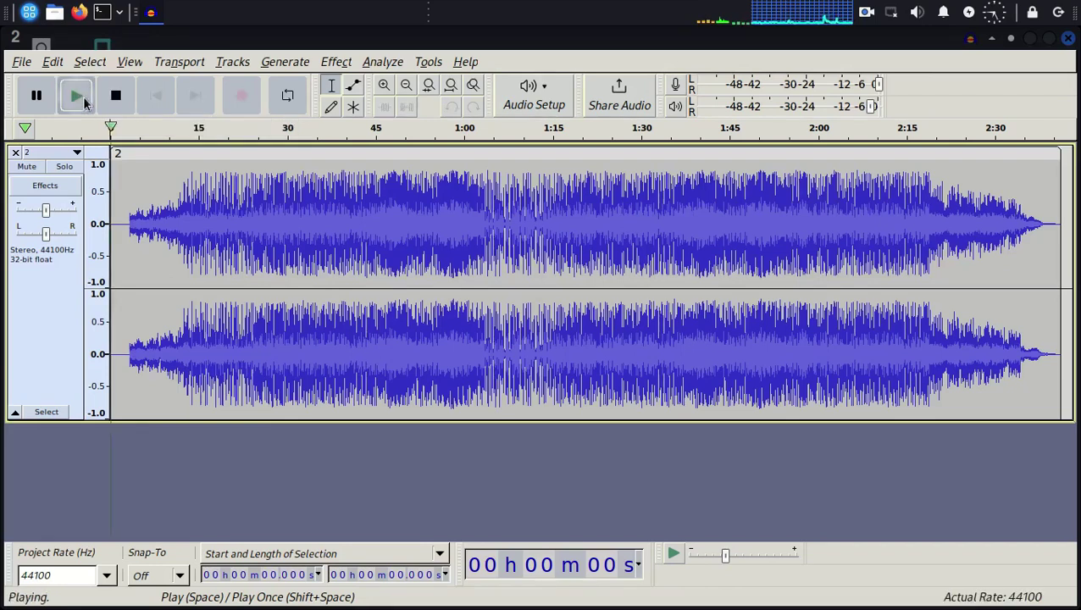
{"action": "left_click", "coordinate": [917, 11]}
{"action": "left_click", "coordinate": [929, 45]}
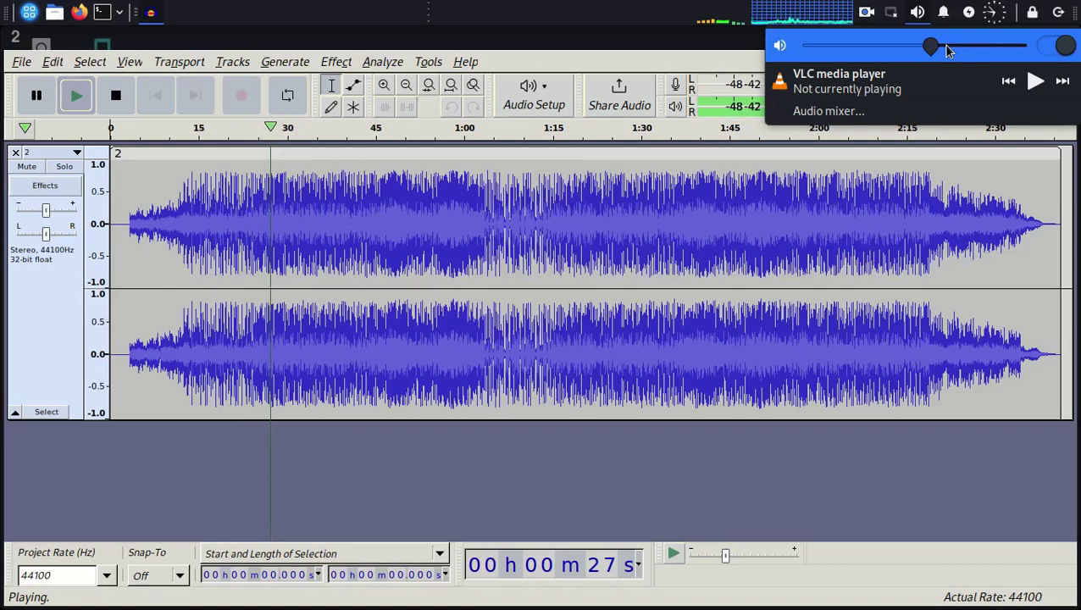
{"action": "left_click", "coordinate": [37, 96]}
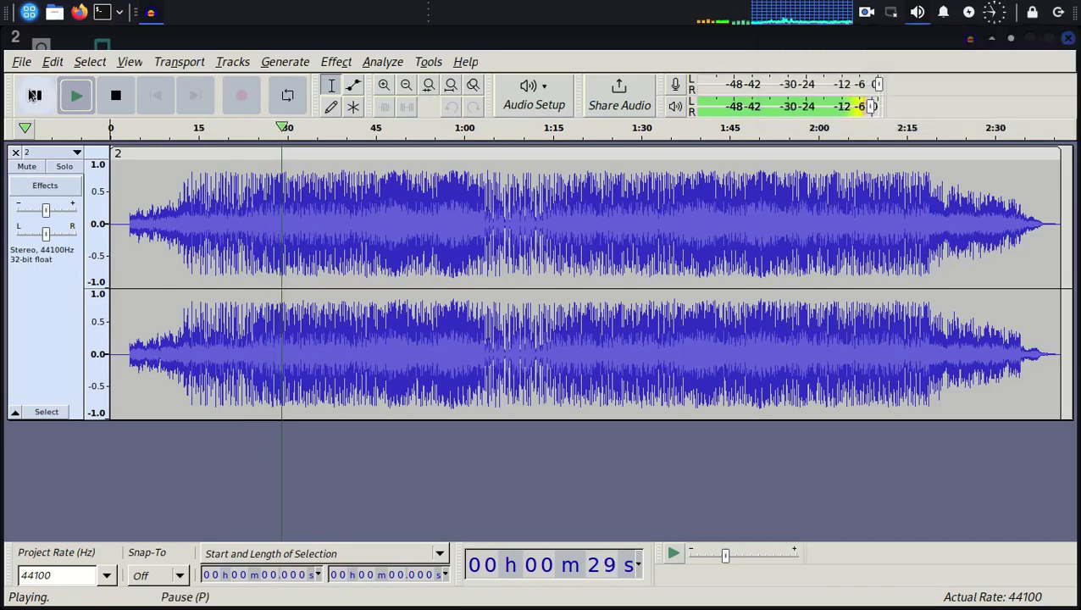
{"action": "left_click", "coordinate": [36, 96]}
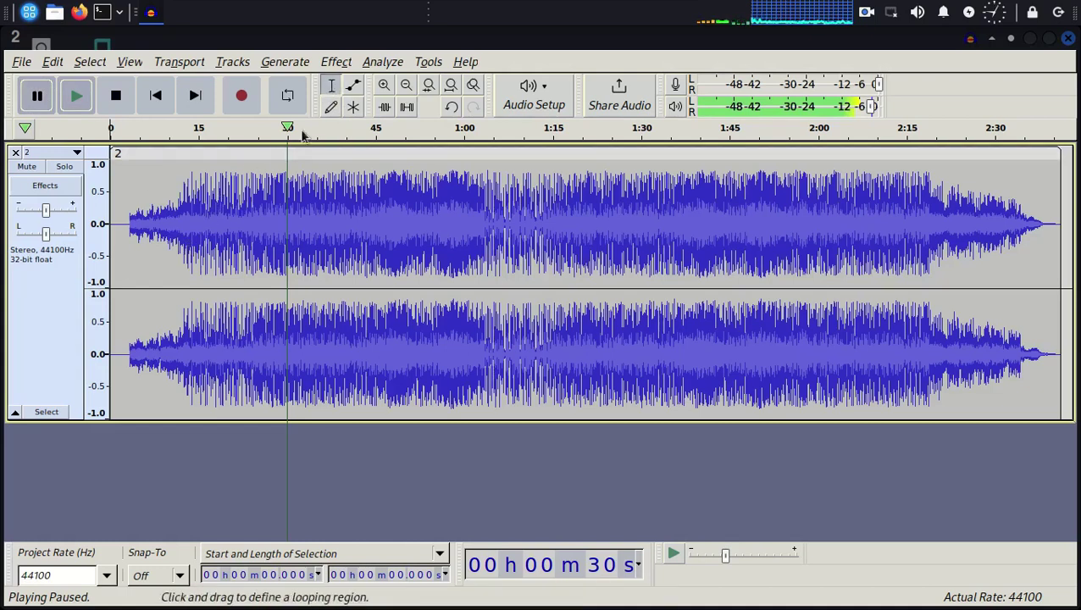
Select about 10.4 seconds of audio starting at about 14.3 seconds and play part of the selection.
{"action": "left_click", "coordinate": [194, 191]}
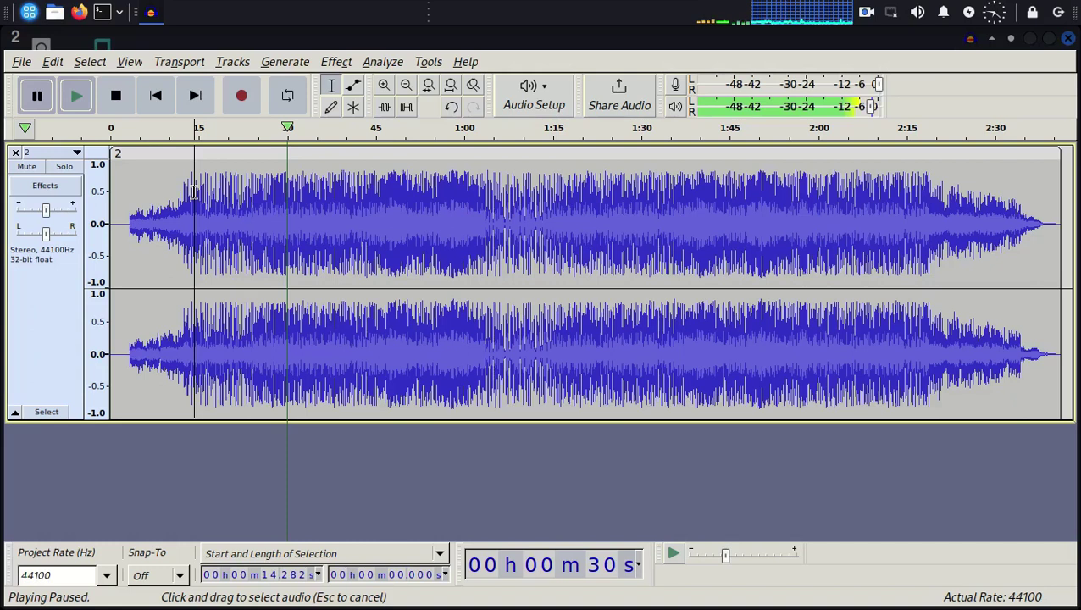
{"action": "left_click_drag", "start_coordinate": [194, 192], "coordinate": [255, 198]}
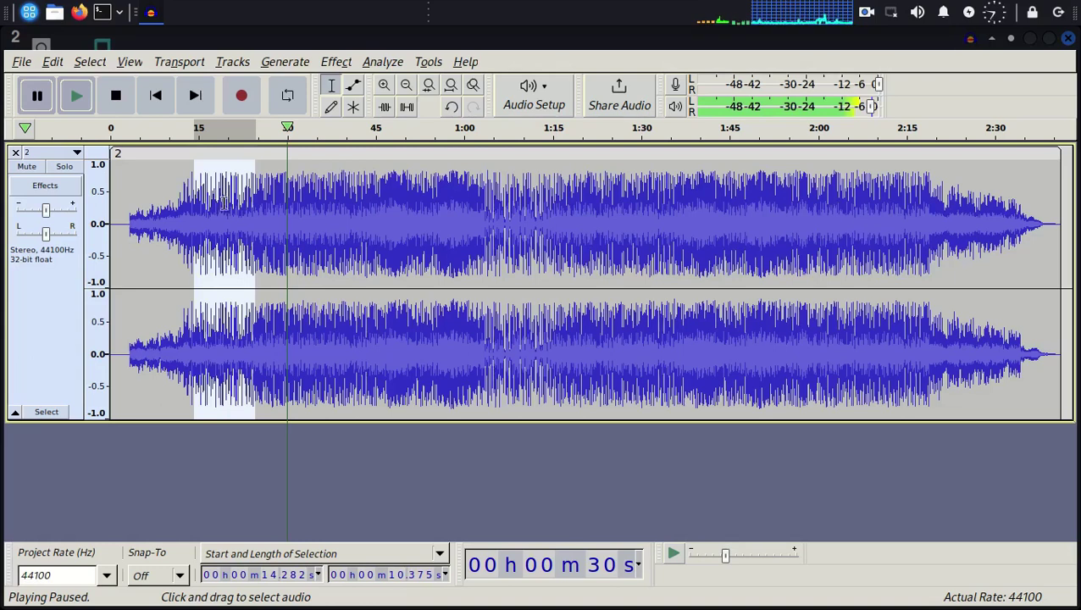
{"action": "left_click", "coordinate": [79, 95]}
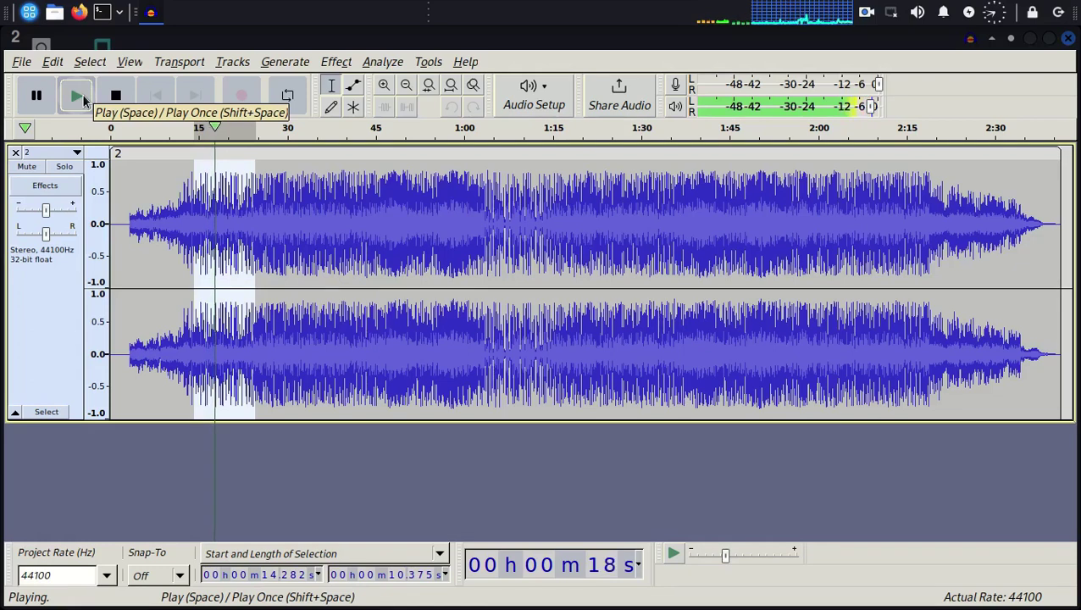
{"action": "left_click", "coordinate": [37, 95]}
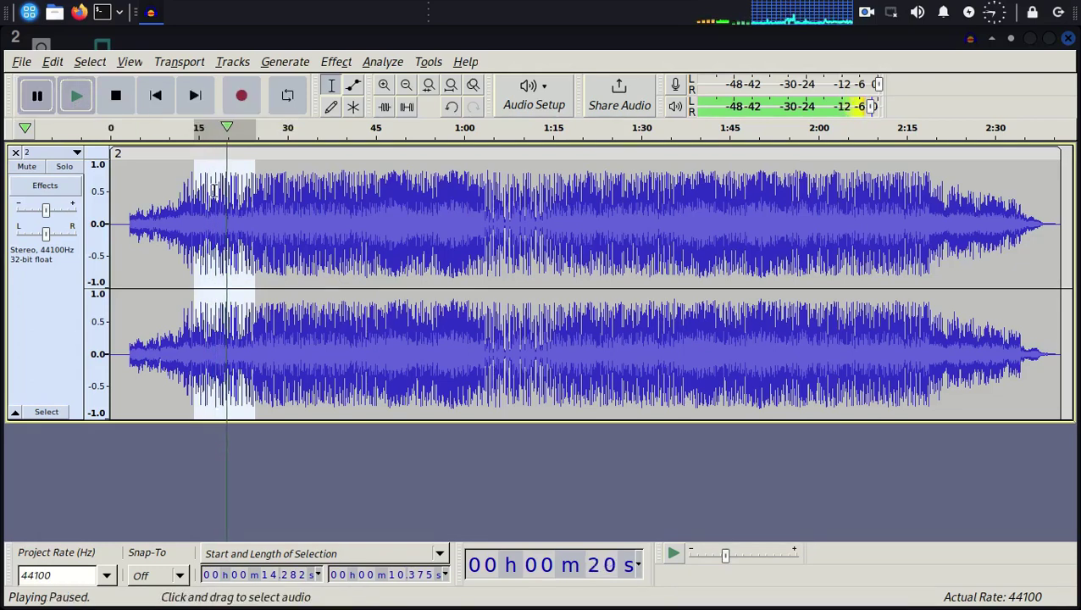
Reselect about 10.2 seconds of audio starting at about 13.1 seconds and cut it from the track.
{"action": "left_click", "coordinate": [211, 188]}
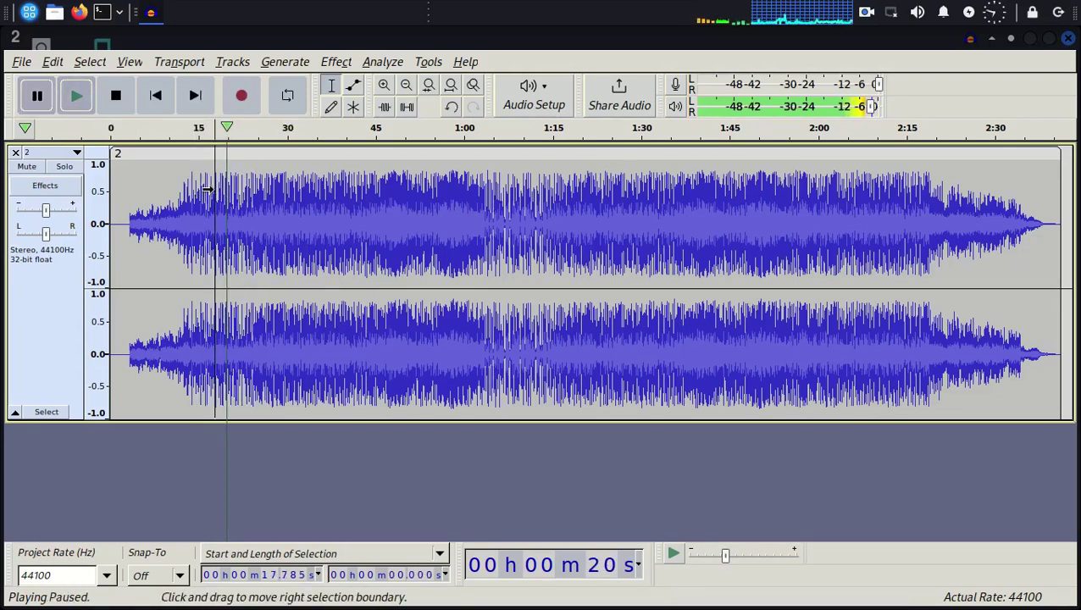
{"action": "key", "text": "ctrl+z"}
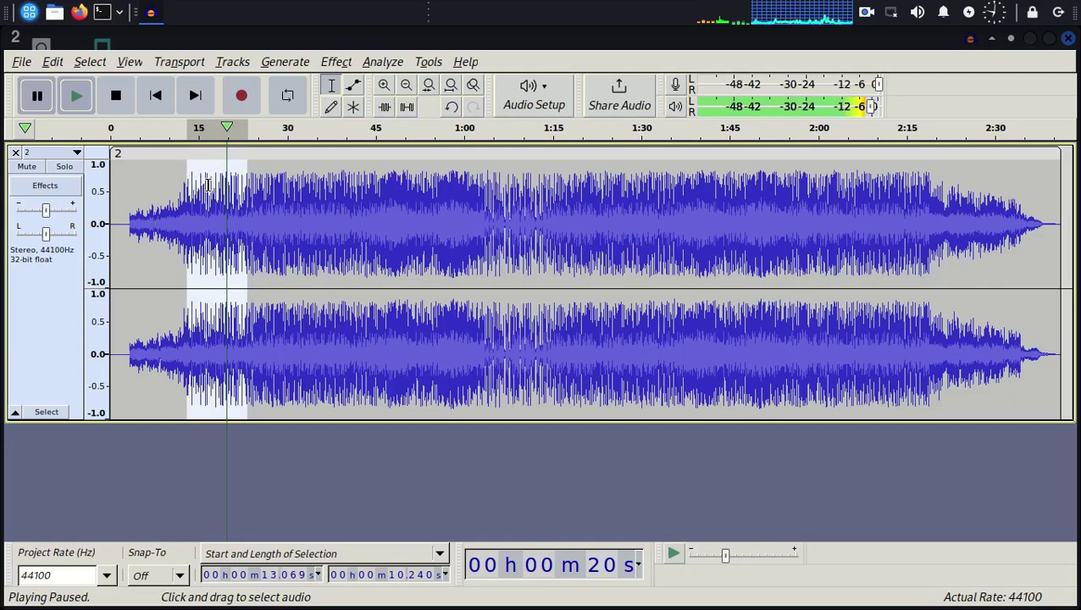
{"action": "right_click", "coordinate": [209, 187]}
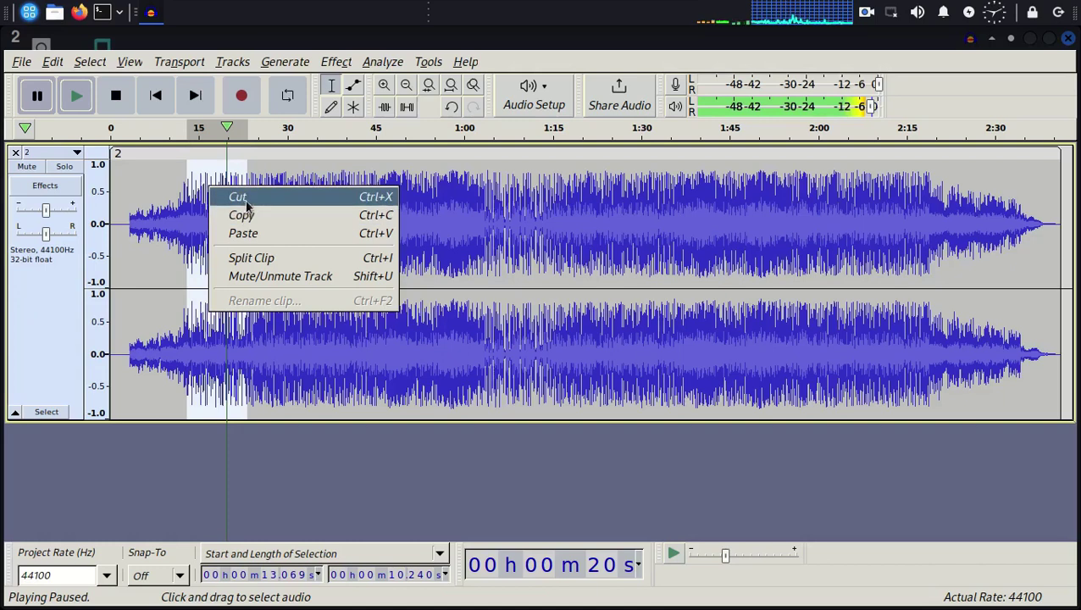
{"action": "left_click", "coordinate": [239, 200]}
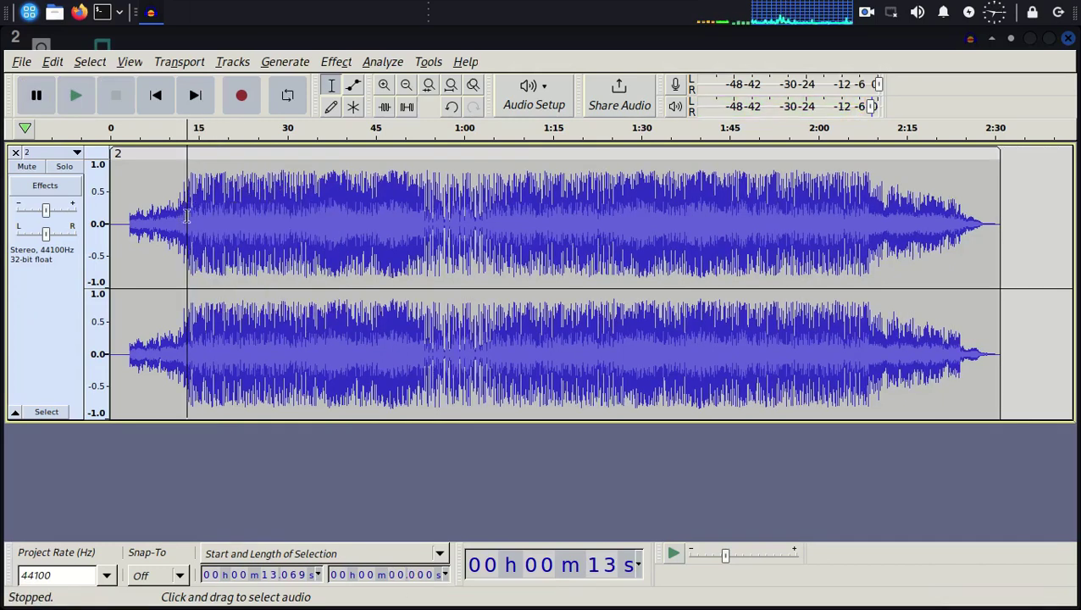
Paste the cut audio near the track's end at about 2 min 29.3 s and briefly play the pasted section.
{"action": "left_click", "coordinate": [992, 219]}
{"action": "right_click", "coordinate": [991, 222]}
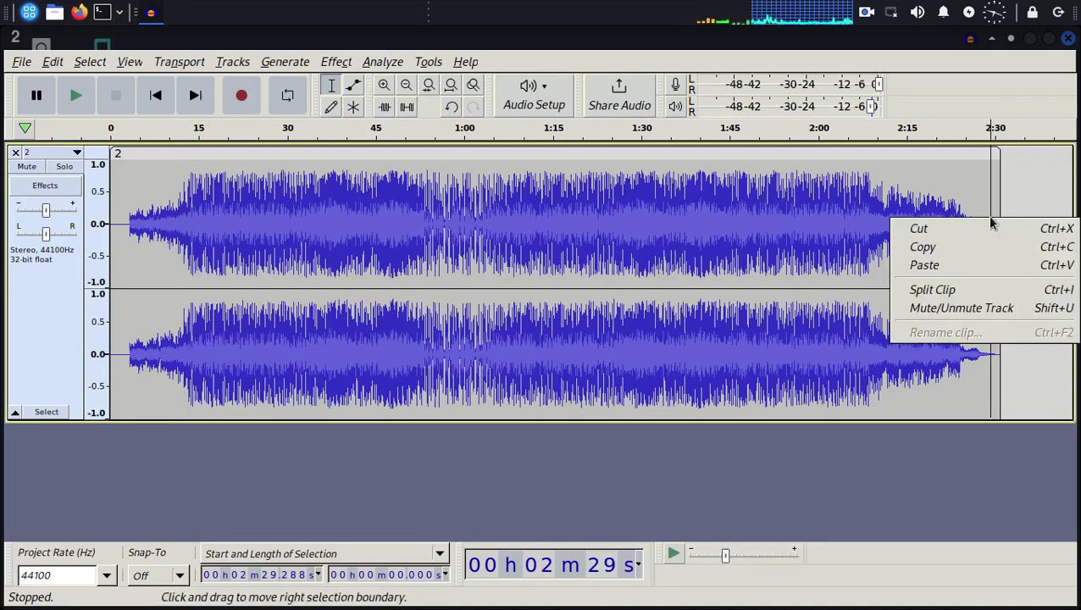
{"action": "left_click", "coordinate": [996, 186]}
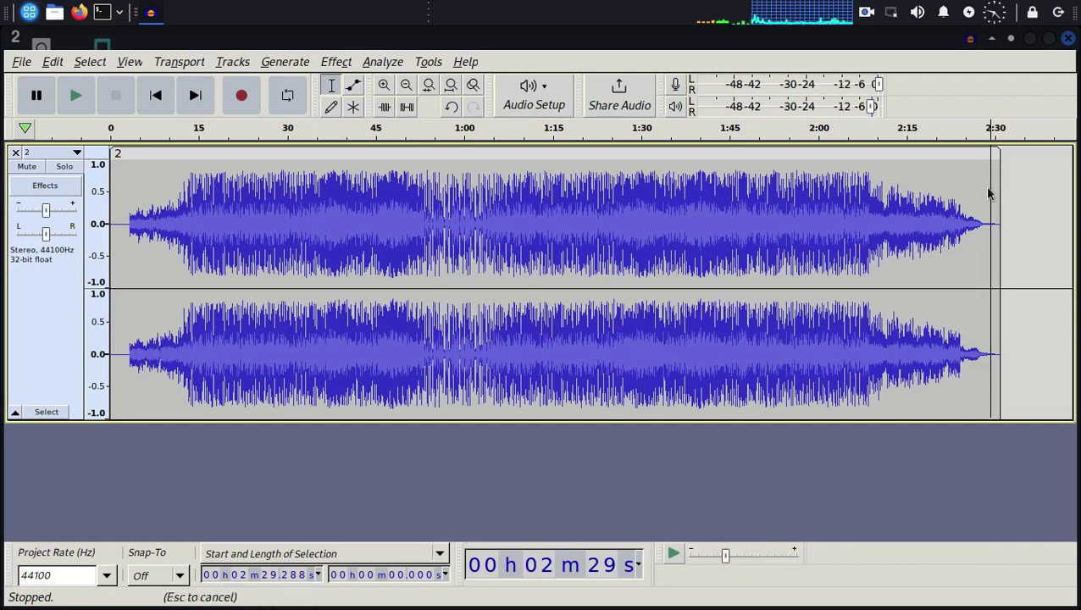
{"action": "right_click", "coordinate": [988, 193]}
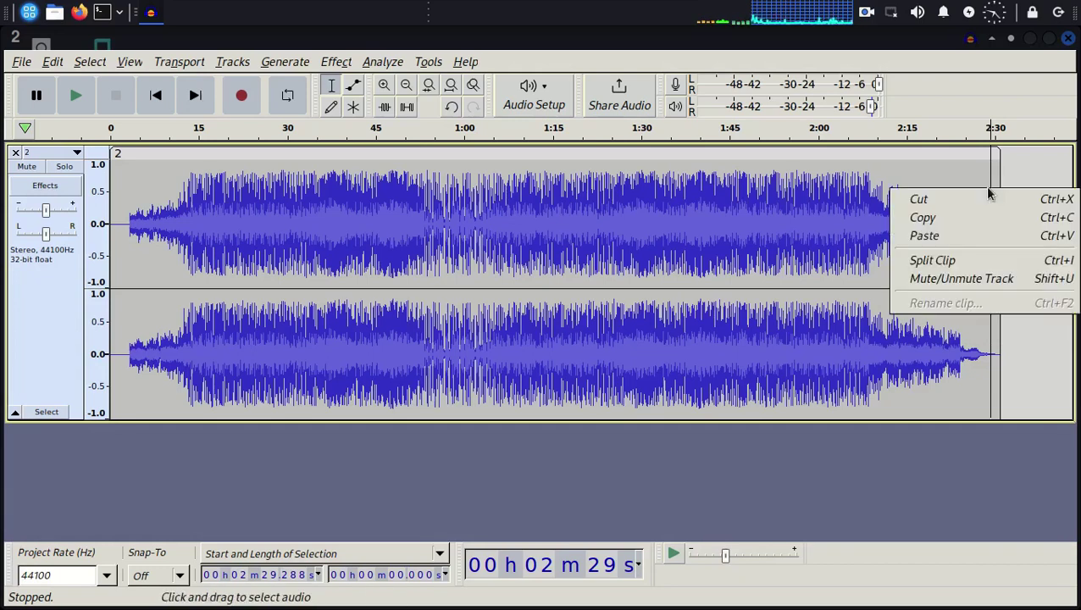
{"action": "left_click", "coordinate": [968, 237]}
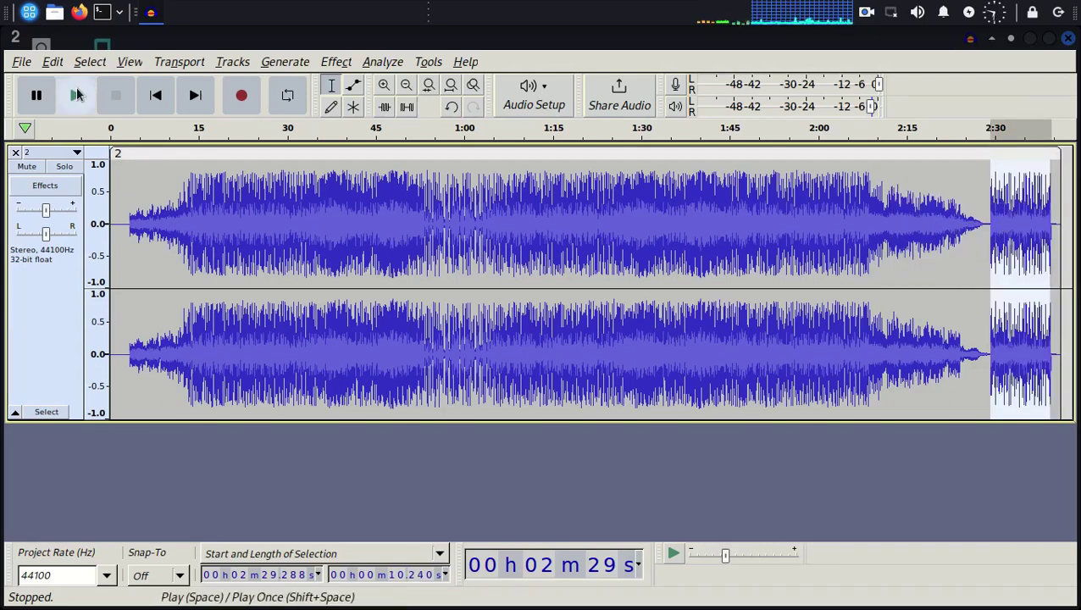
{"action": "left_click", "coordinate": [76, 95]}
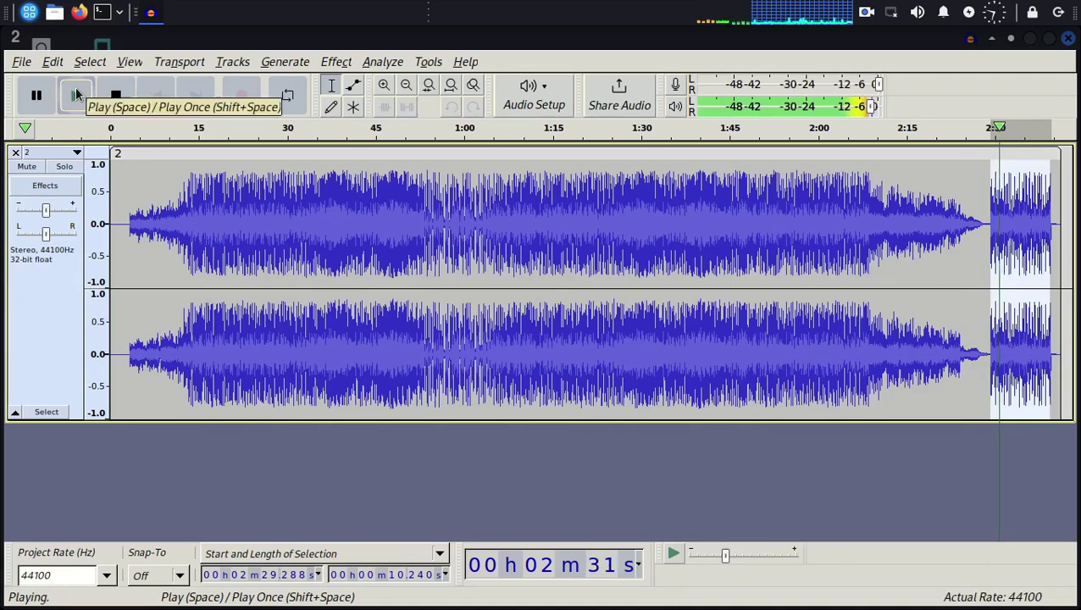
{"action": "left_click", "coordinate": [37, 96]}
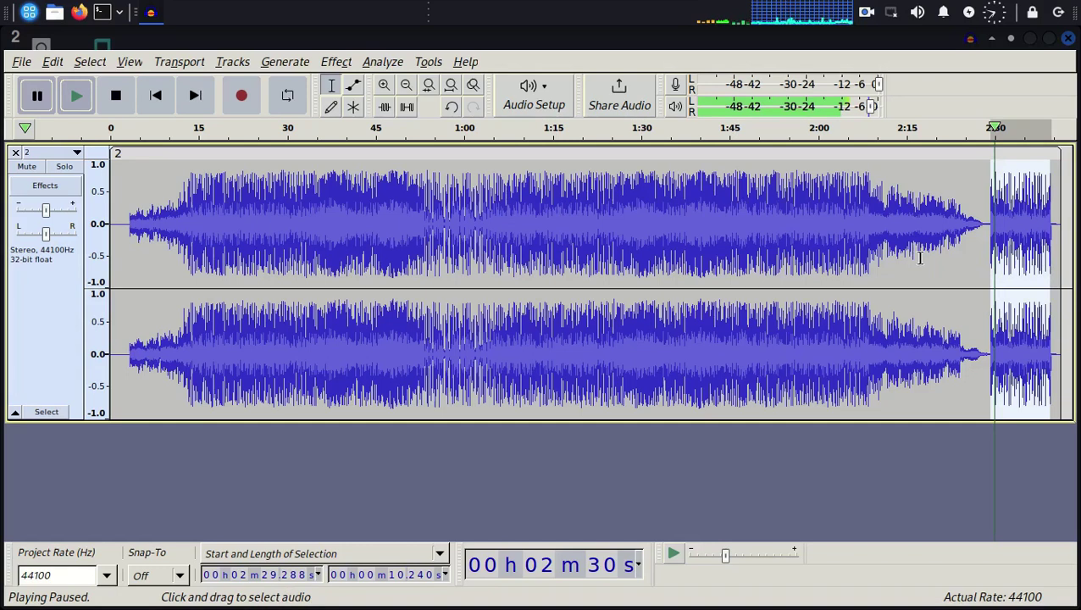
Copy the selected section at the track's end and paste it near the beginning at about 1.6 seconds.
{"action": "right_click", "coordinate": [1010, 243]}
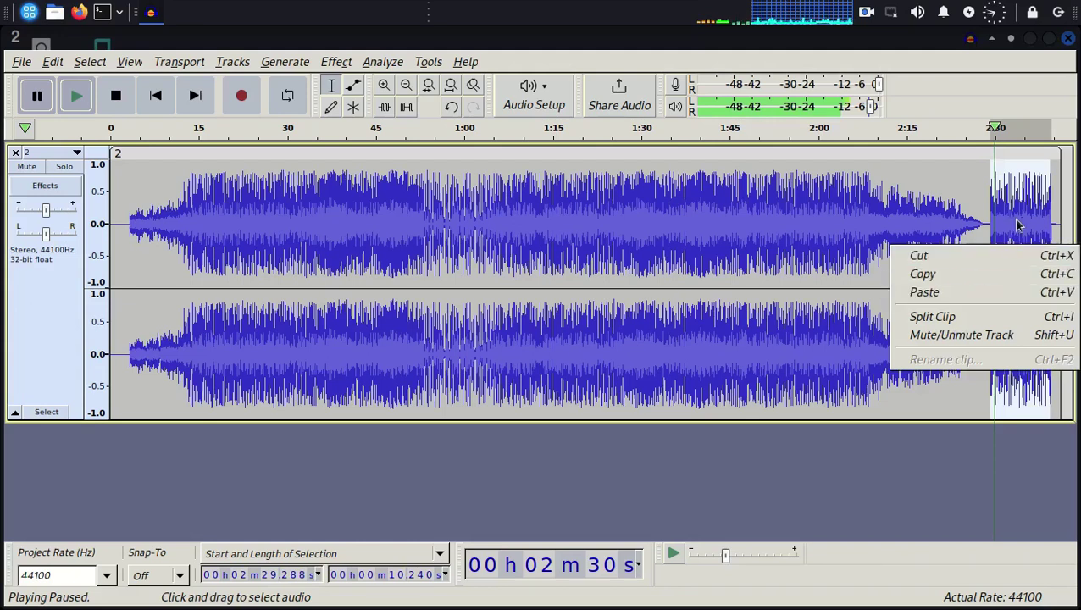
{"action": "left_click", "coordinate": [929, 277]}
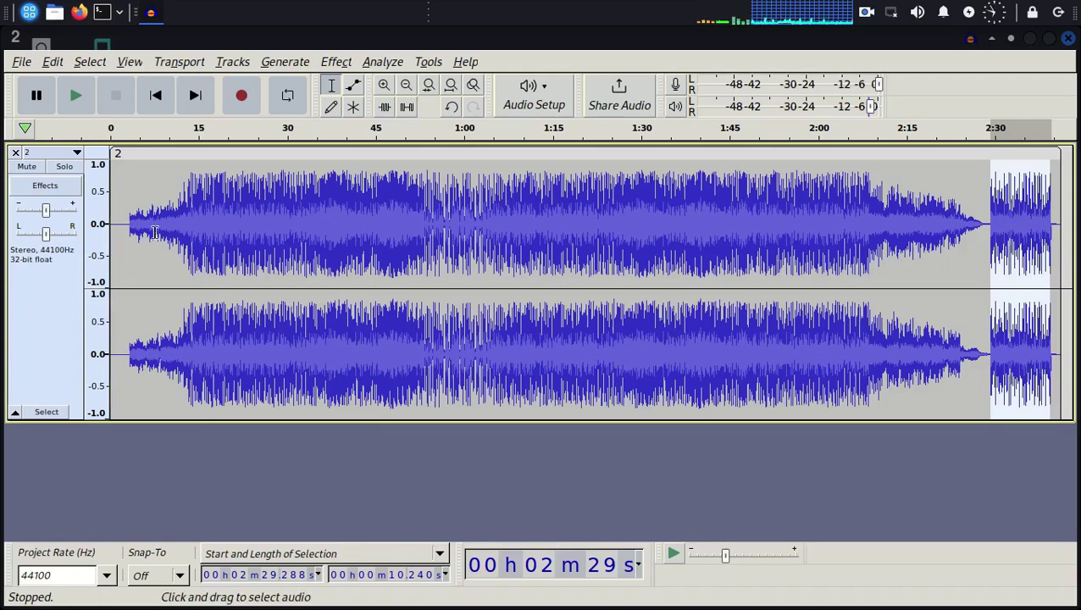
{"action": "left_click", "coordinate": [119, 242]}
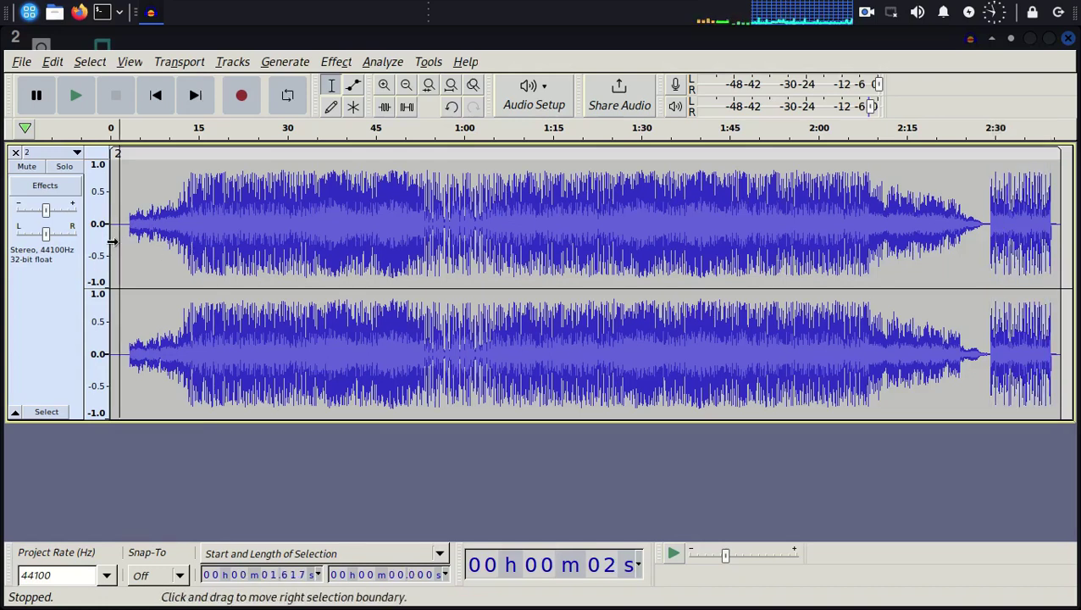
{"action": "right_click", "coordinate": [119, 248]}
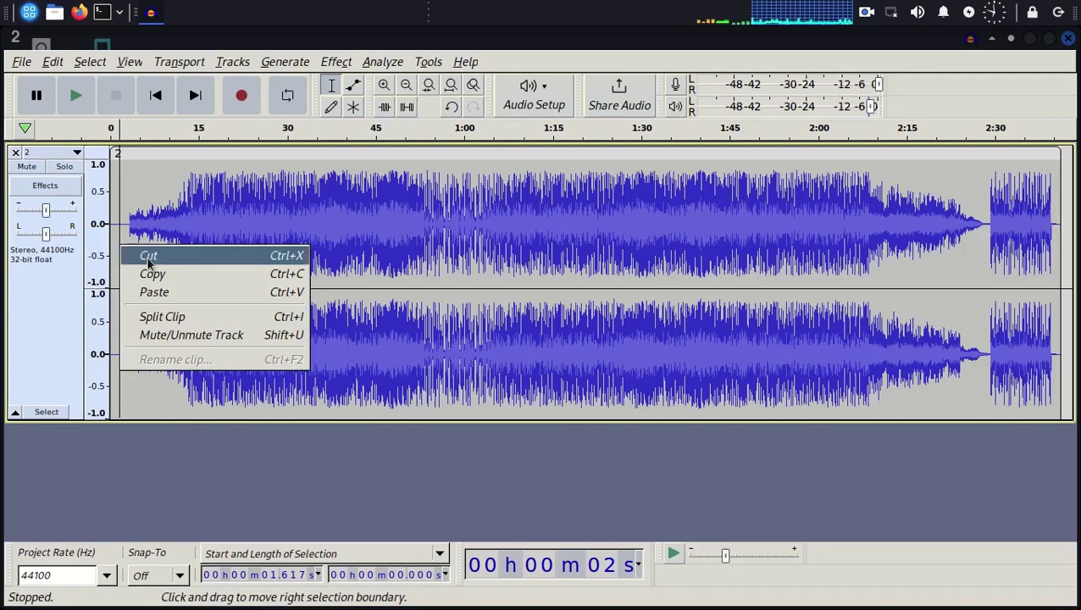
{"action": "left_click", "coordinate": [153, 292]}
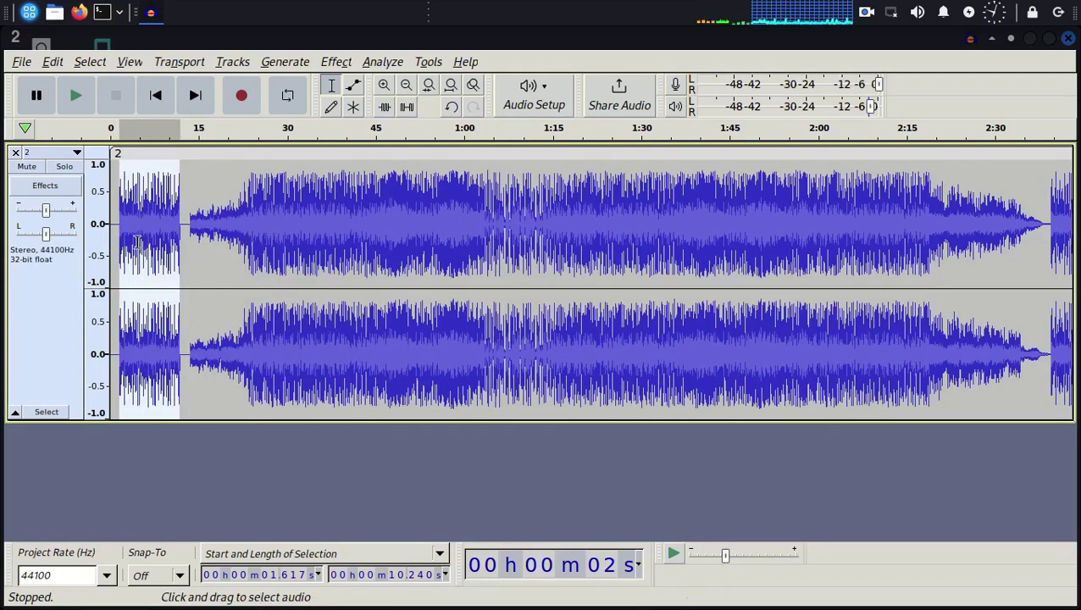
Play the pasted section near the beginning from about 4.7 seconds, and the one near the end from about 2 min 39.9 s.
{"action": "left_click", "coordinate": [138, 242]}
{"action": "left_click", "coordinate": [36, 95]}
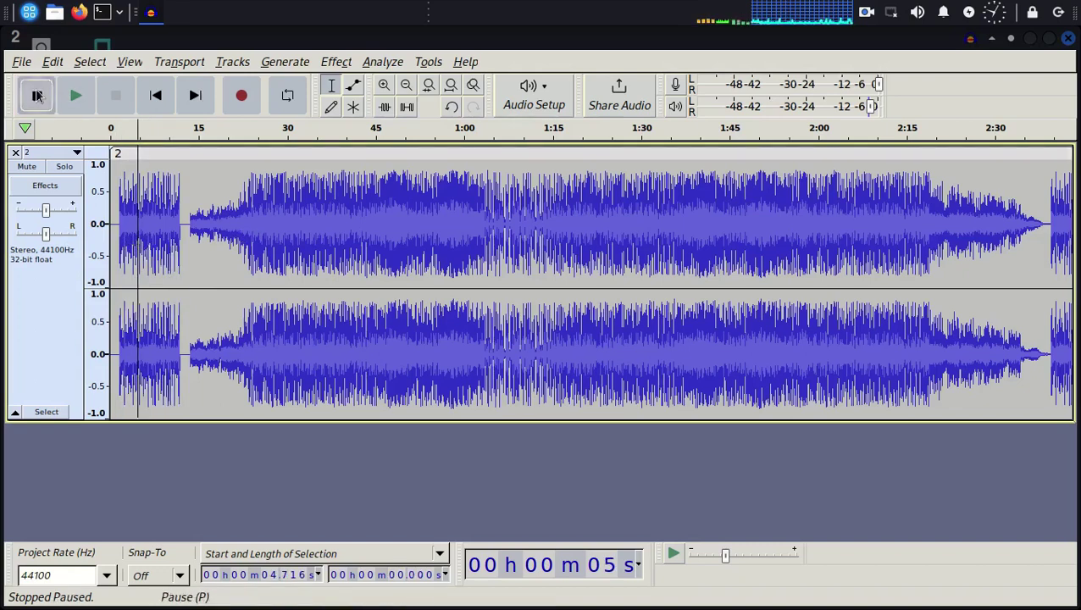
{"action": "left_click", "coordinate": [71, 95]}
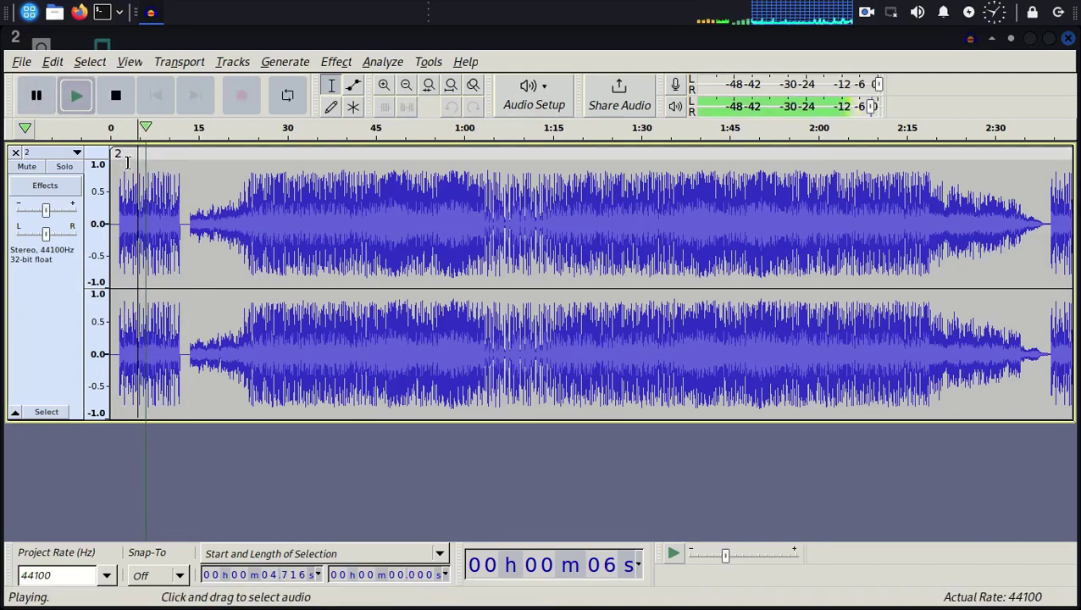
{"action": "left_click", "coordinate": [1053, 278]}
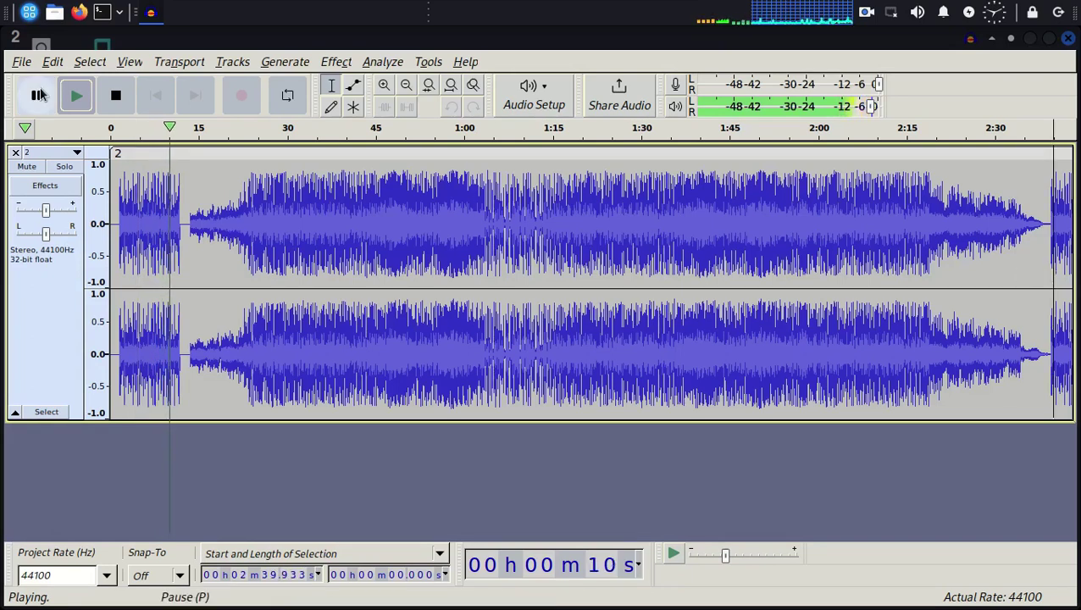
{"action": "left_click", "coordinate": [83, 100]}
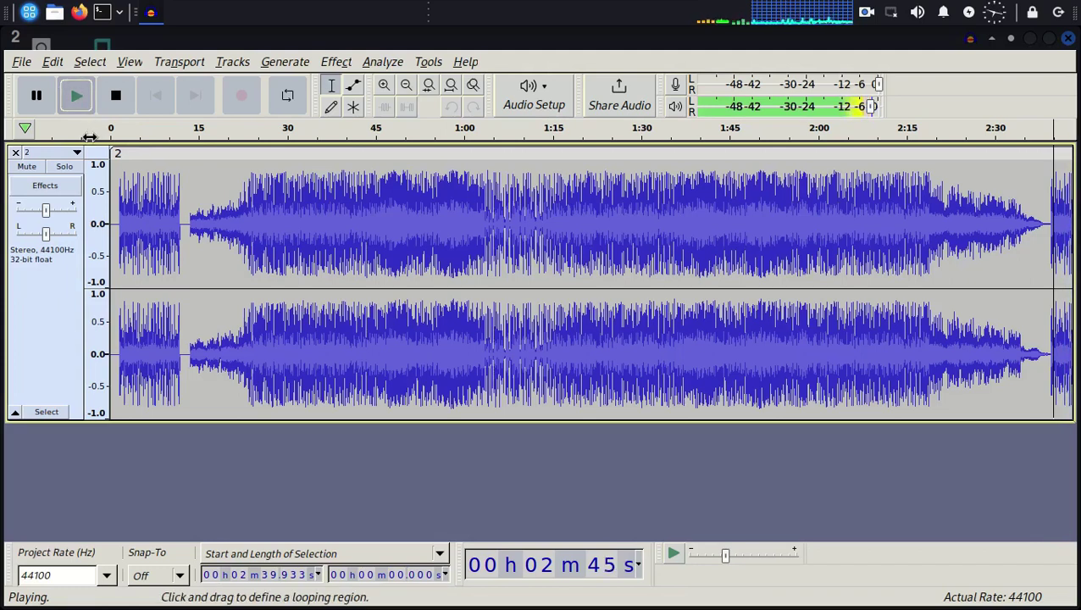
Export the edited track as an MP3 file named music.mp3 to the Desktop, leaving the metadata tags blank.
{"action": "left_click", "coordinate": [21, 62]}
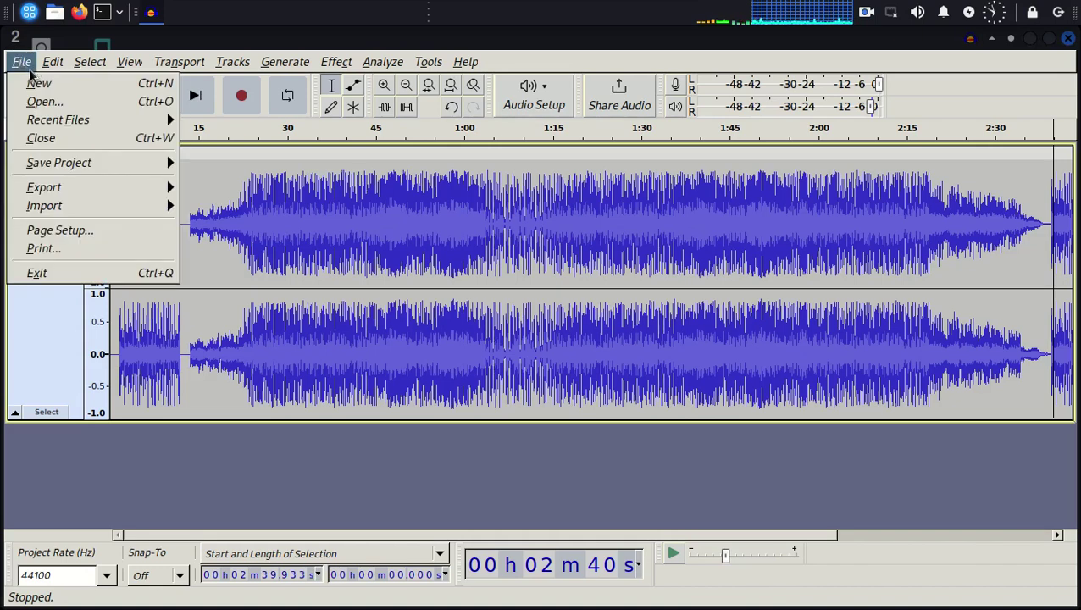
{"action": "mouse_move", "coordinate": [51, 190]}
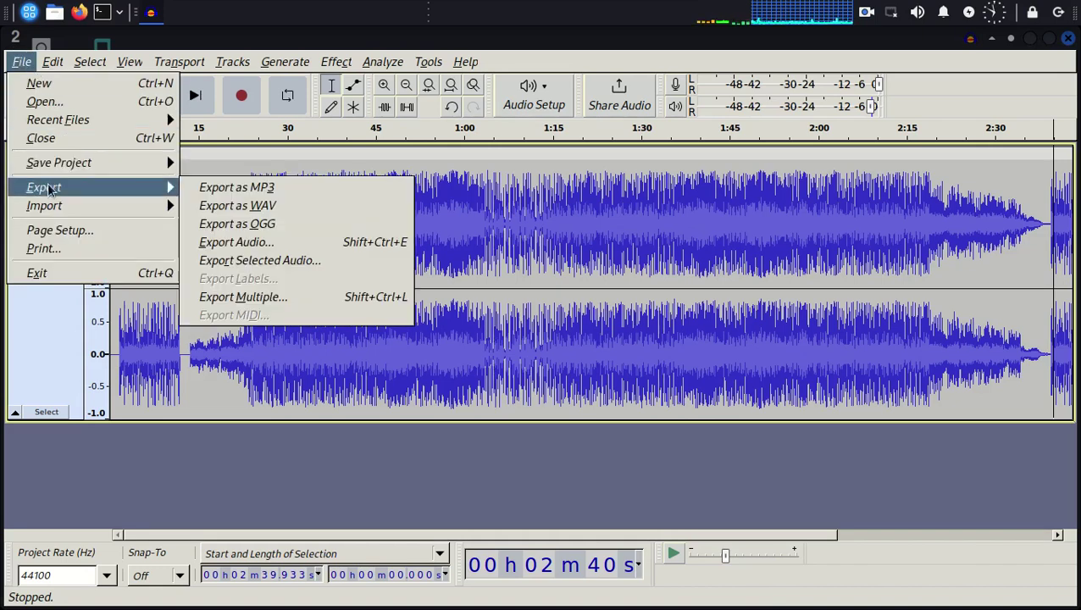
{"action": "left_click", "coordinate": [215, 188]}
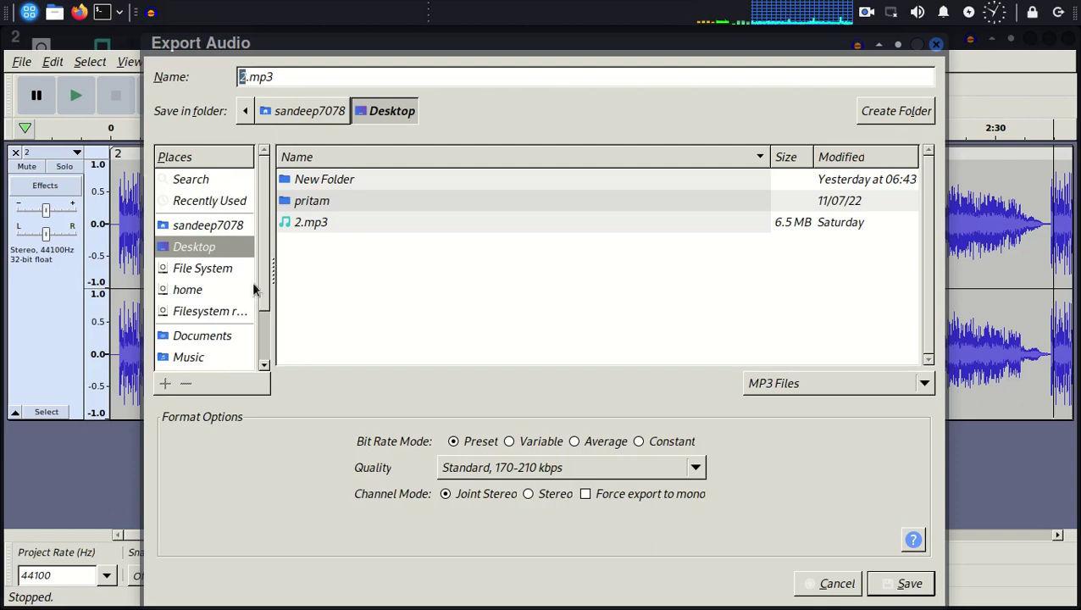
{"action": "scroll", "coordinate": [264, 293], "scroll_direction": "down", "scroll_amount": 1}
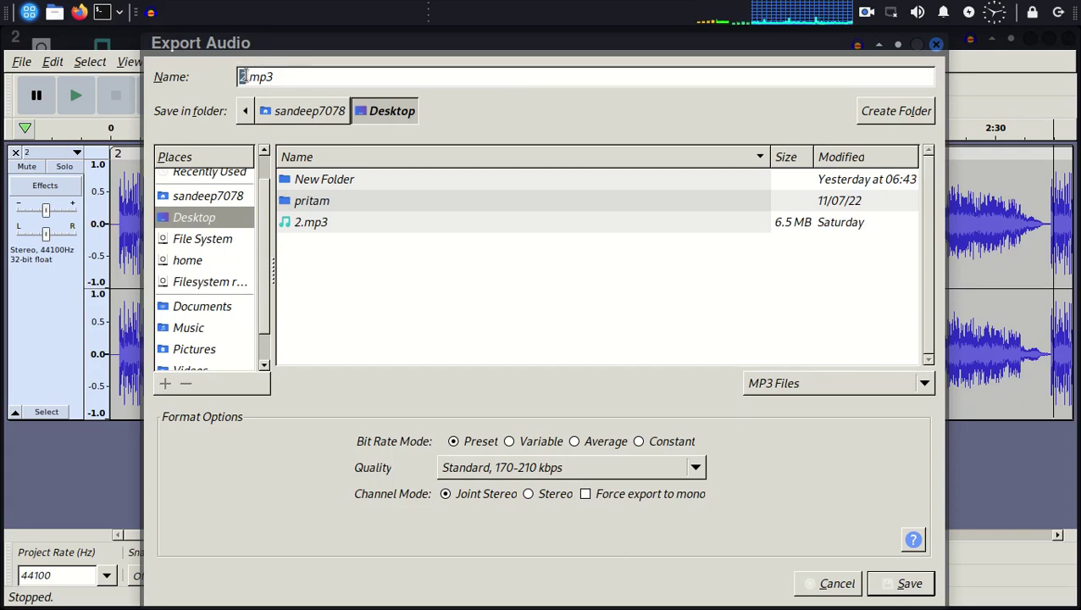
{"action": "key", "text": "BackSpace"}
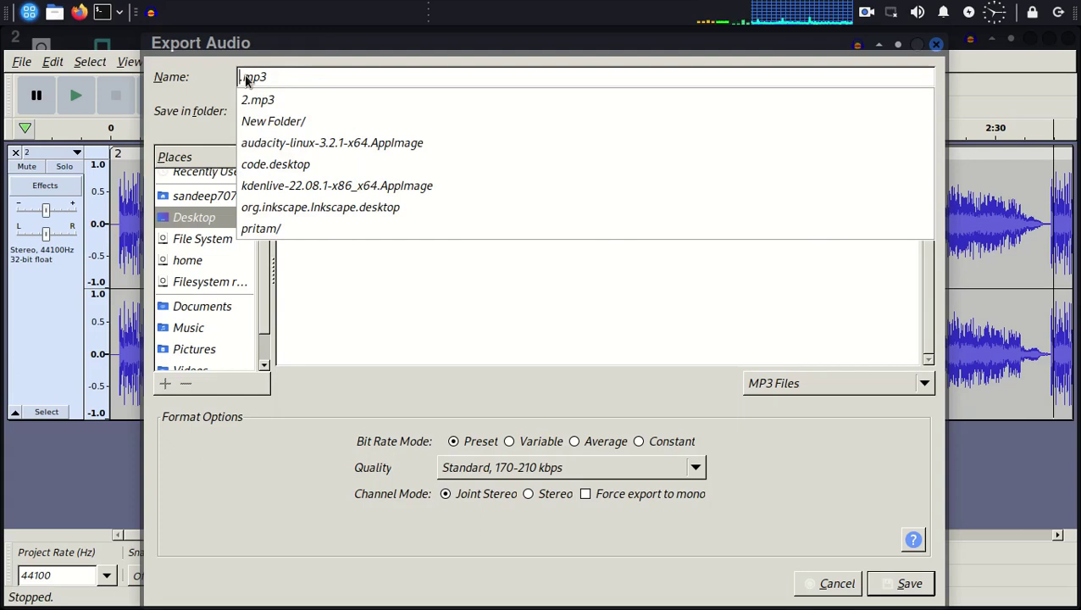
{"action": "type", "text": "music"}
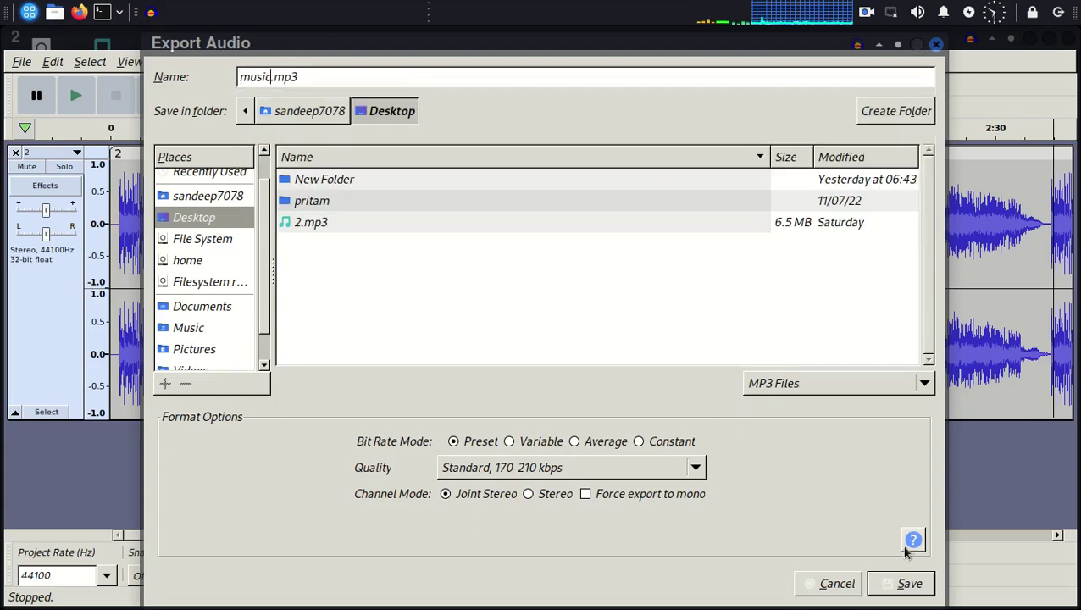
{"action": "left_click", "coordinate": [902, 586]}
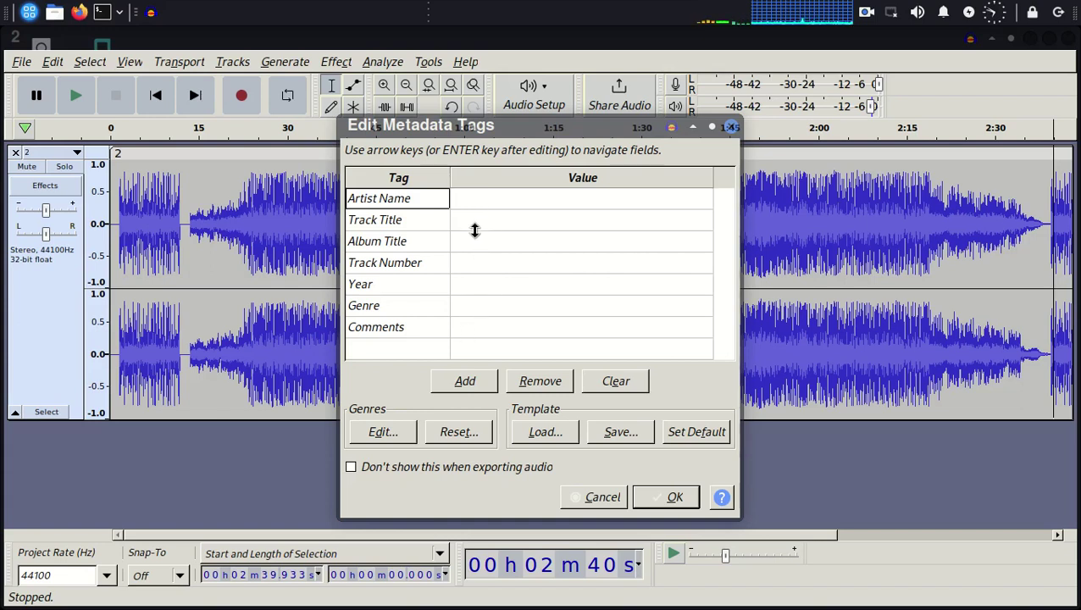
{"action": "left_click", "coordinate": [666, 500]}
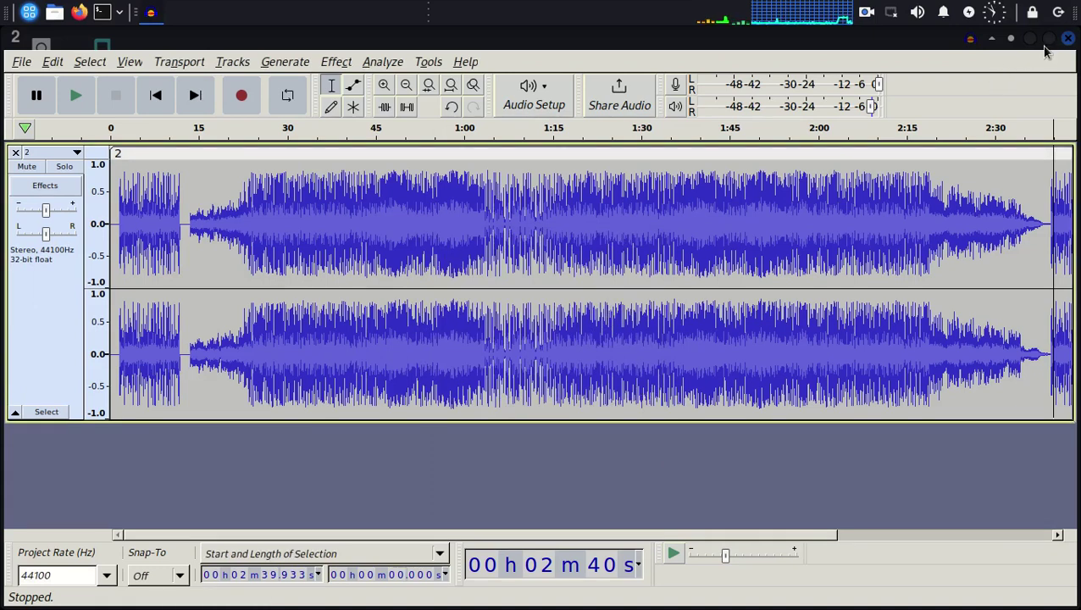
Close Audacity without saving the project, and play music.mp3 from the desktop in VLC, jumping to about 2:37.
{"action": "left_click", "coordinate": [1071, 43]}
{"action": "left_click", "coordinate": [493, 381]}
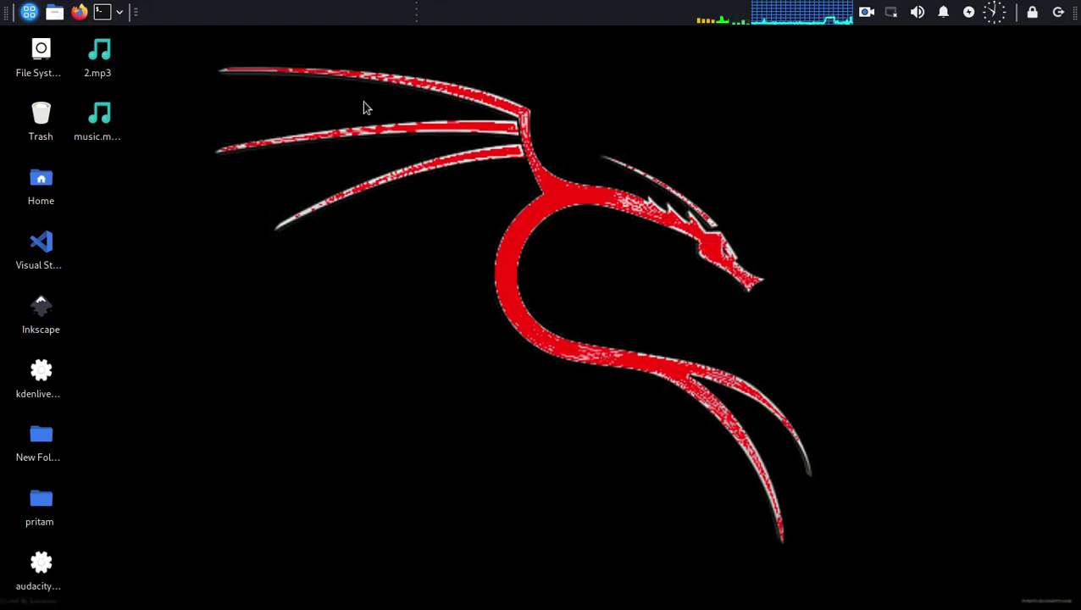
{"action": "double_click", "coordinate": [101, 124]}
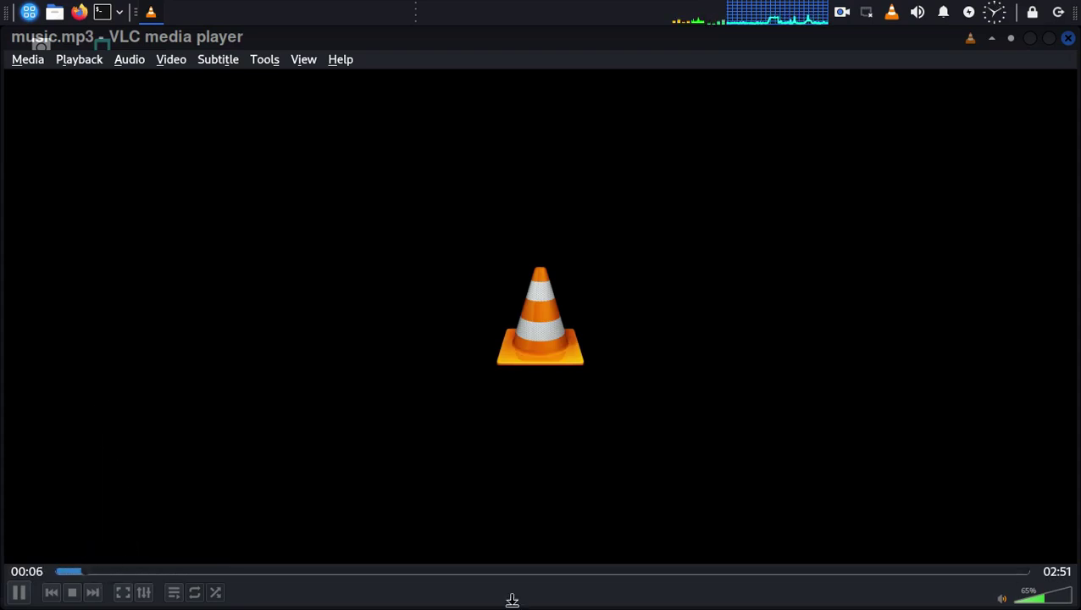
{"action": "left_click", "coordinate": [947, 573]}
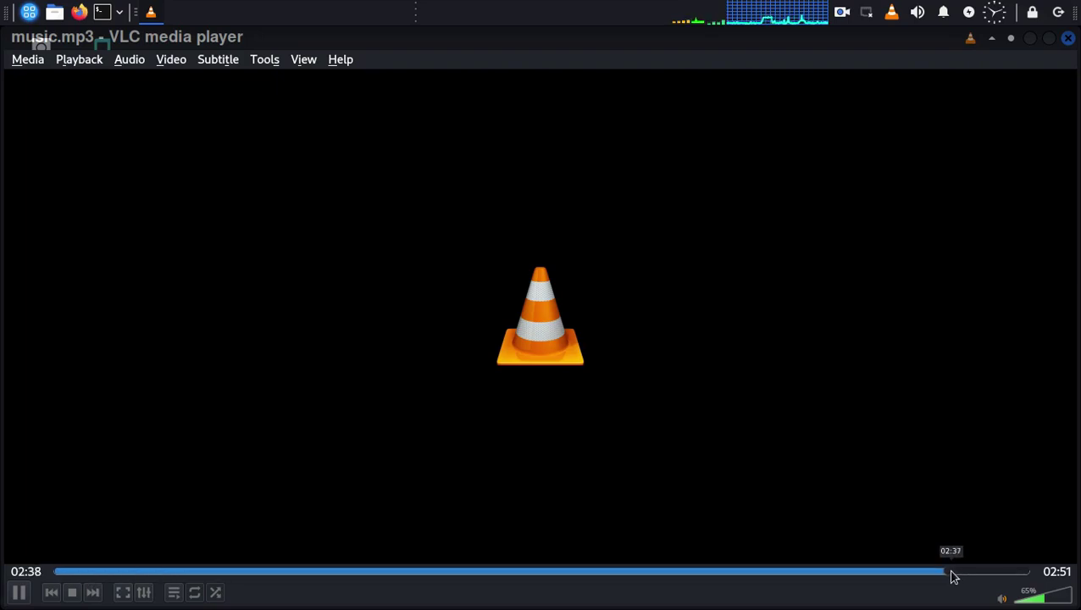